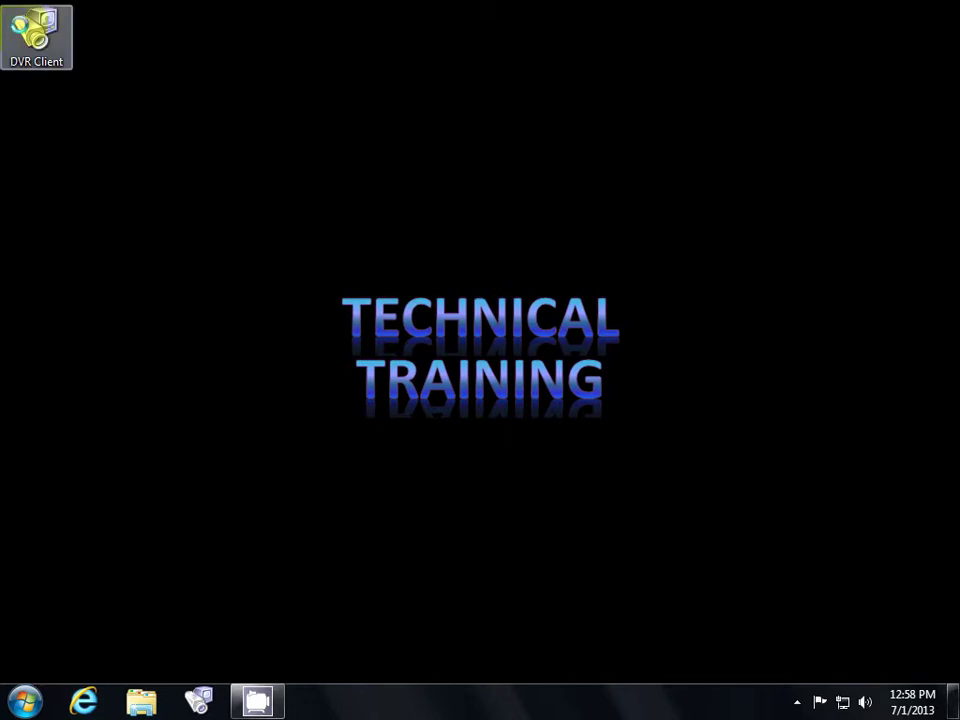
Launch the Luxriot DVR client and drop the Front Door (Outside) camera into the video pane.
double_click(32, 32)
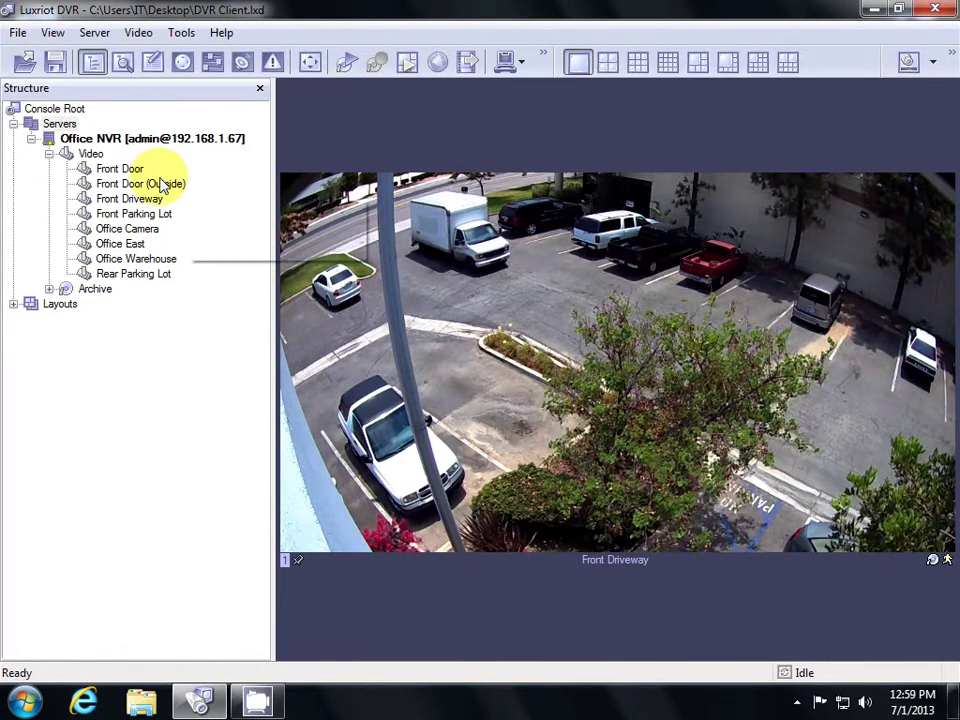
mouse_move(163, 186)
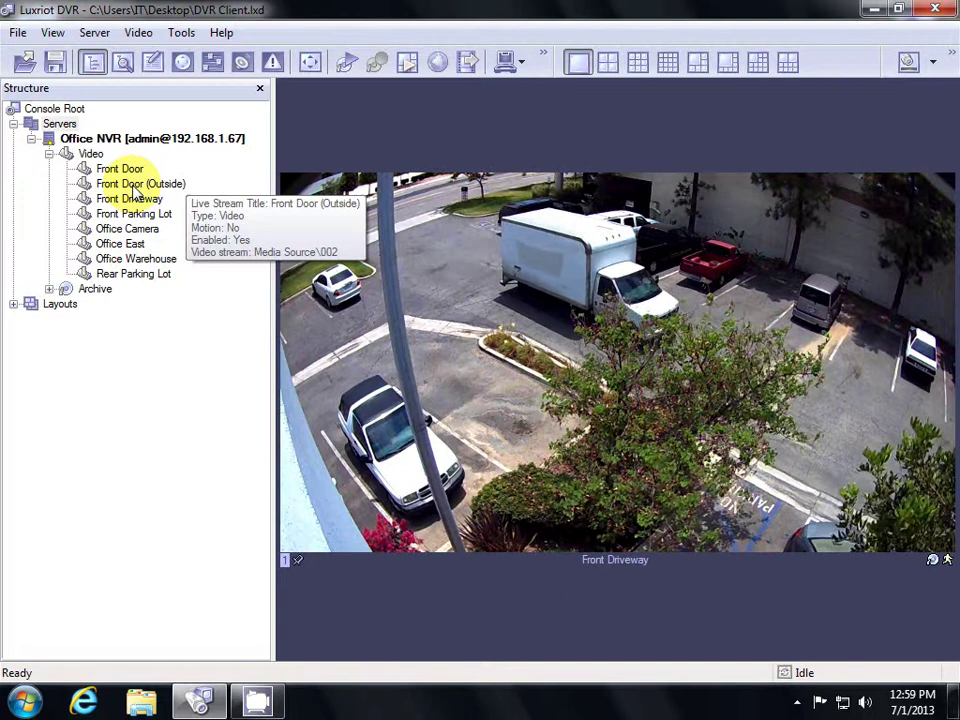
click(137, 185)
drag(140, 184, 463, 272)
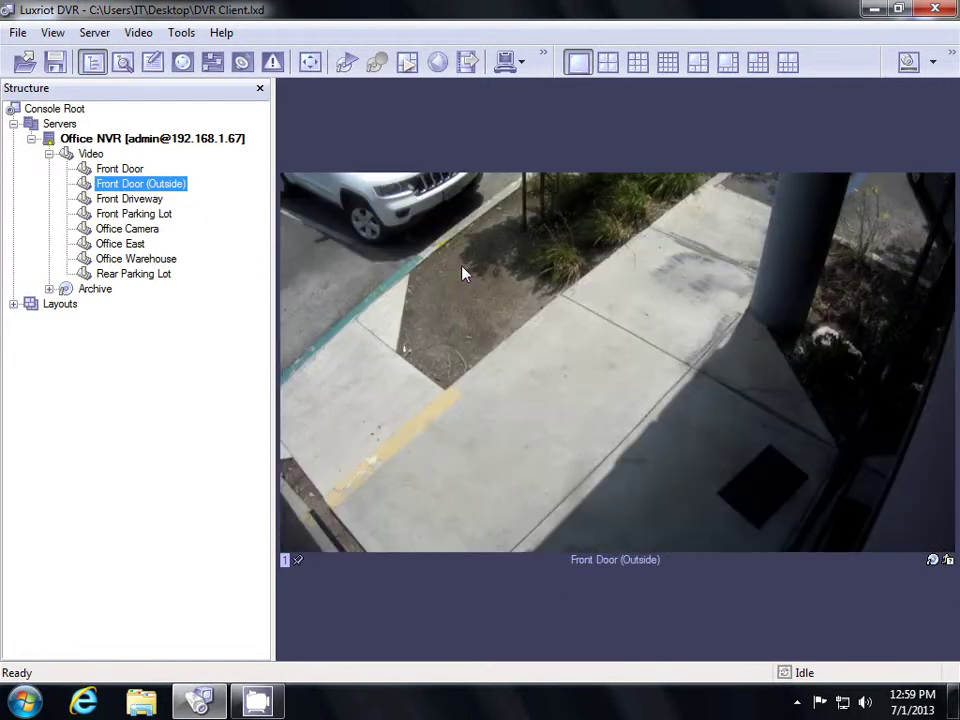
Put the Front Driveway camera in the single video pane instead.
mouse_move(133, 217)
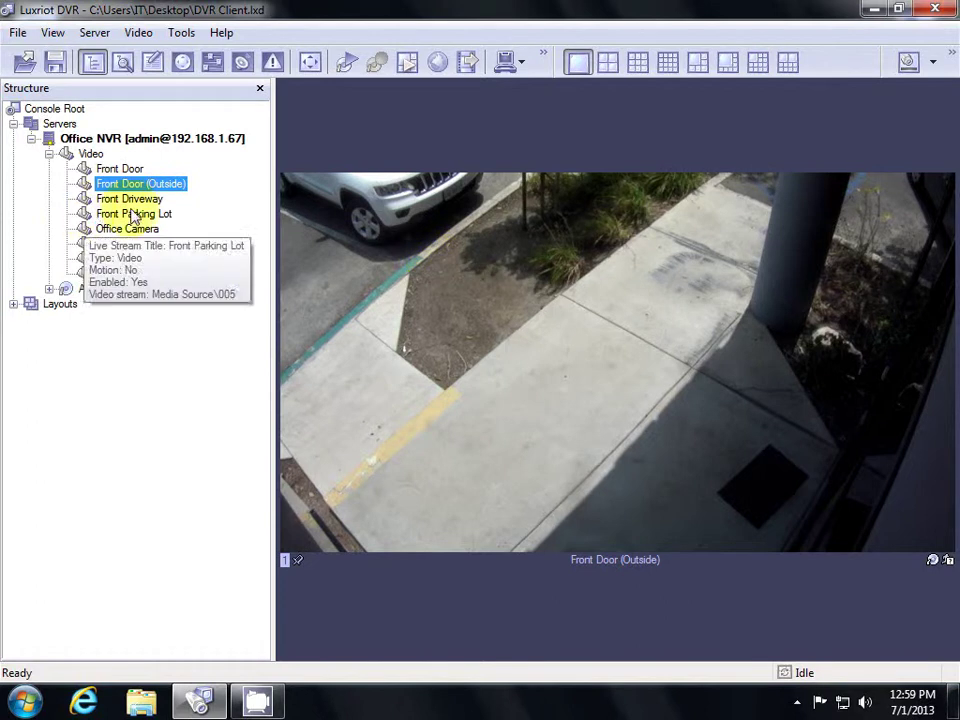
drag(127, 199, 445, 293)
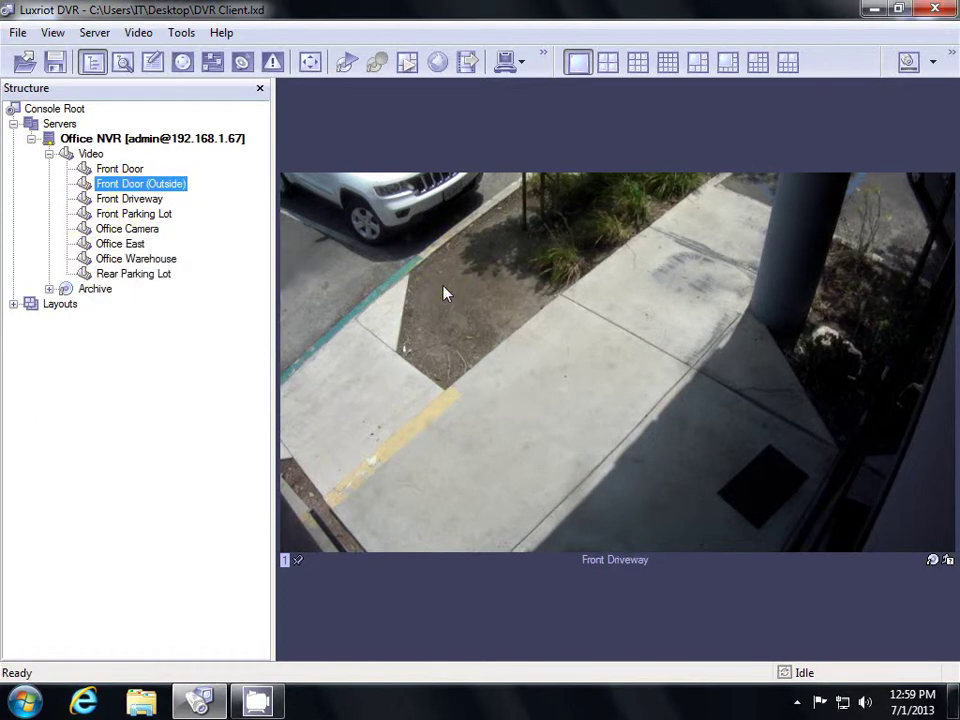
click(445, 293)
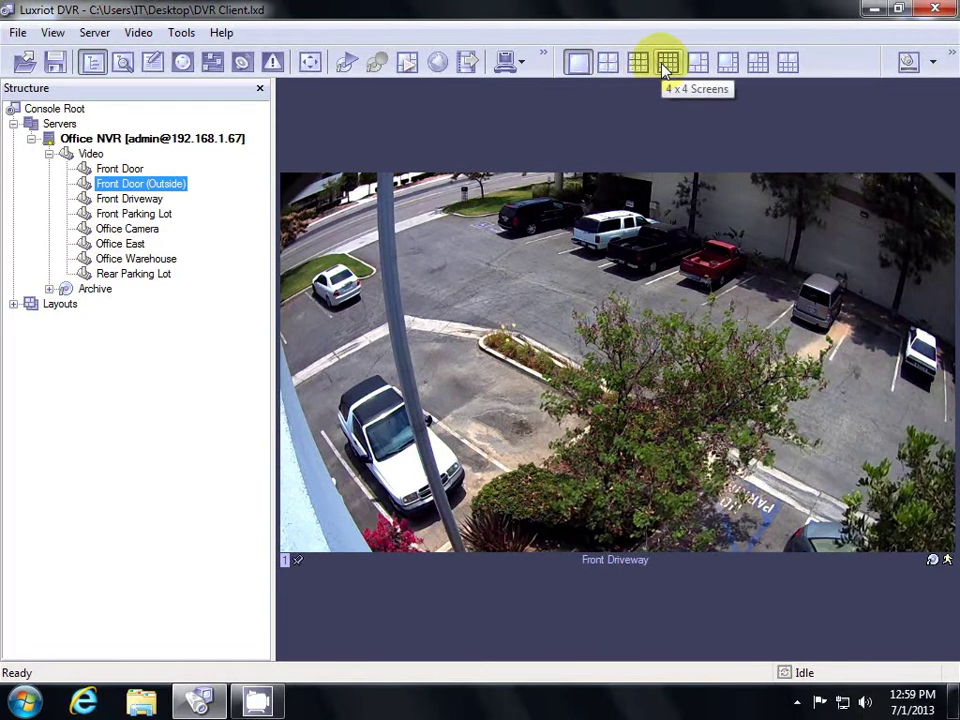
Switch to the 2x2 grid, placing Front Door in panel 4 and Front Door (Outside) in panel 2.
click(612, 62)
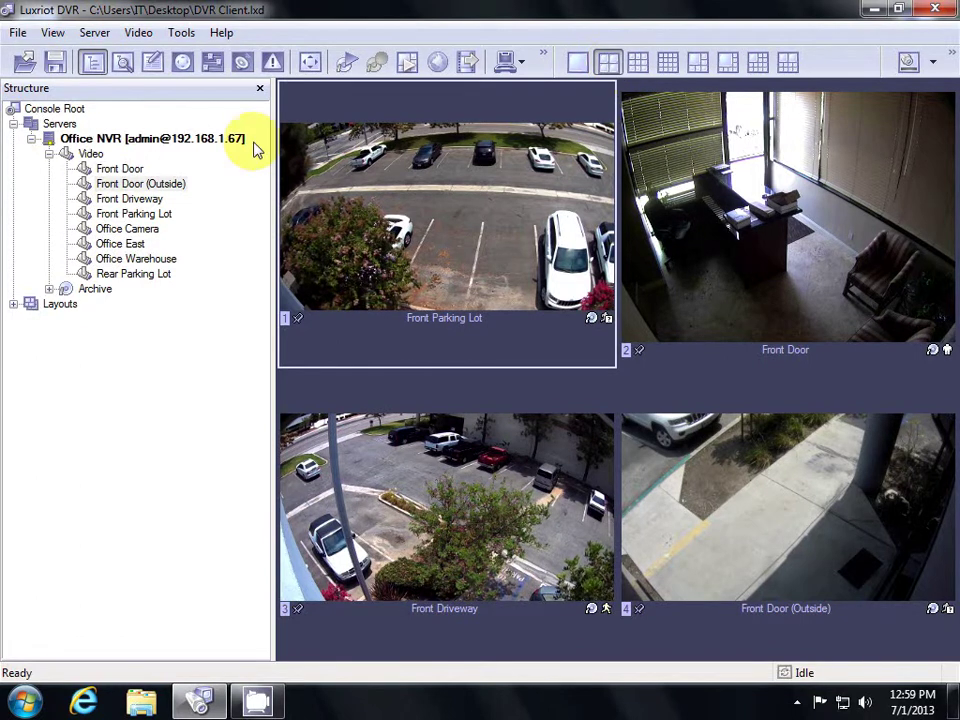
click(118, 172)
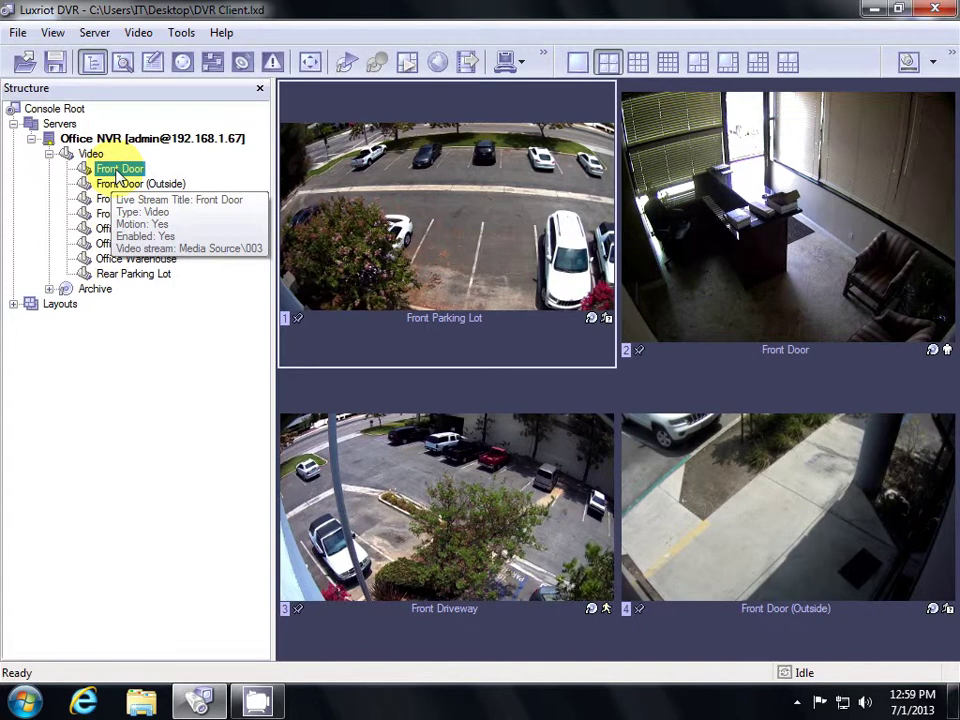
drag(118, 174, 724, 464)
click(146, 187)
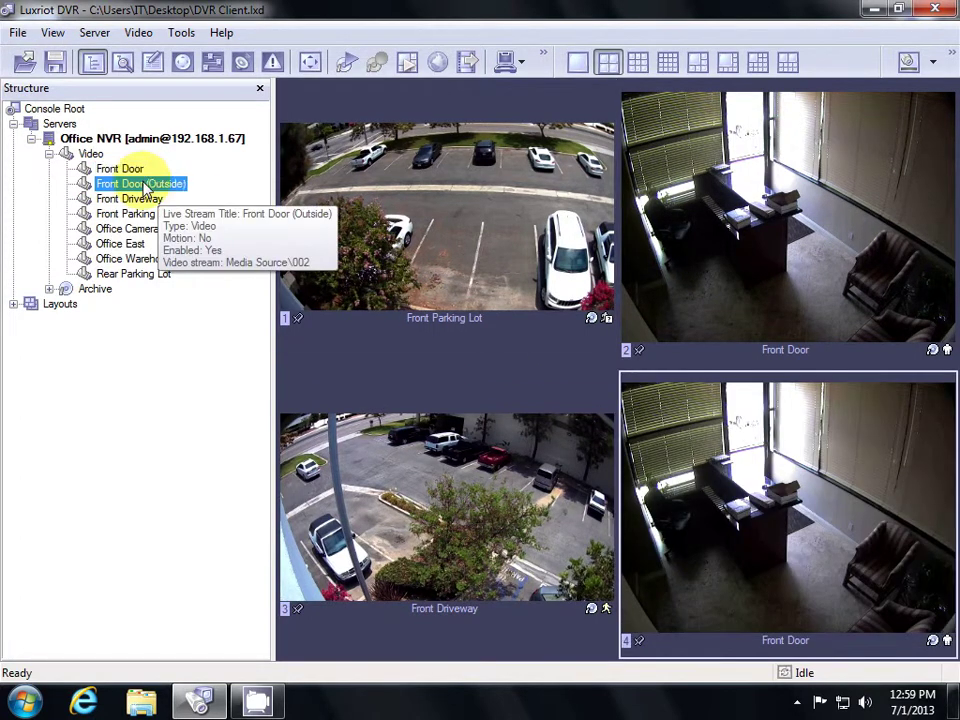
drag(146, 187, 703, 240)
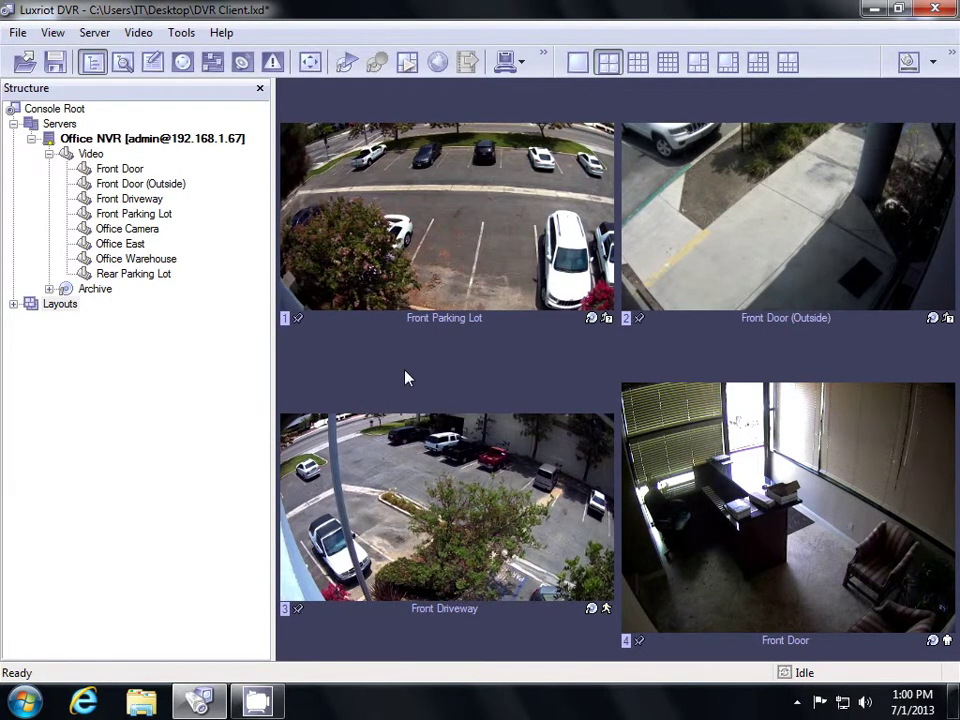
Use Save Current Layout under Layouts to store the grid as '4 View'.
click(60, 304)
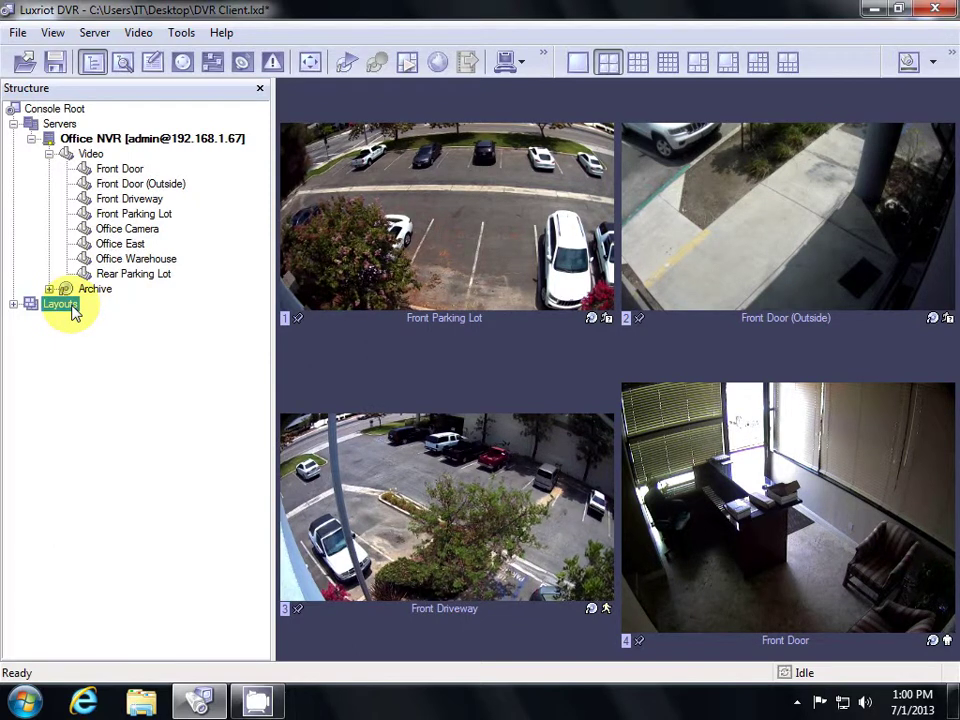
right_click(75, 313)
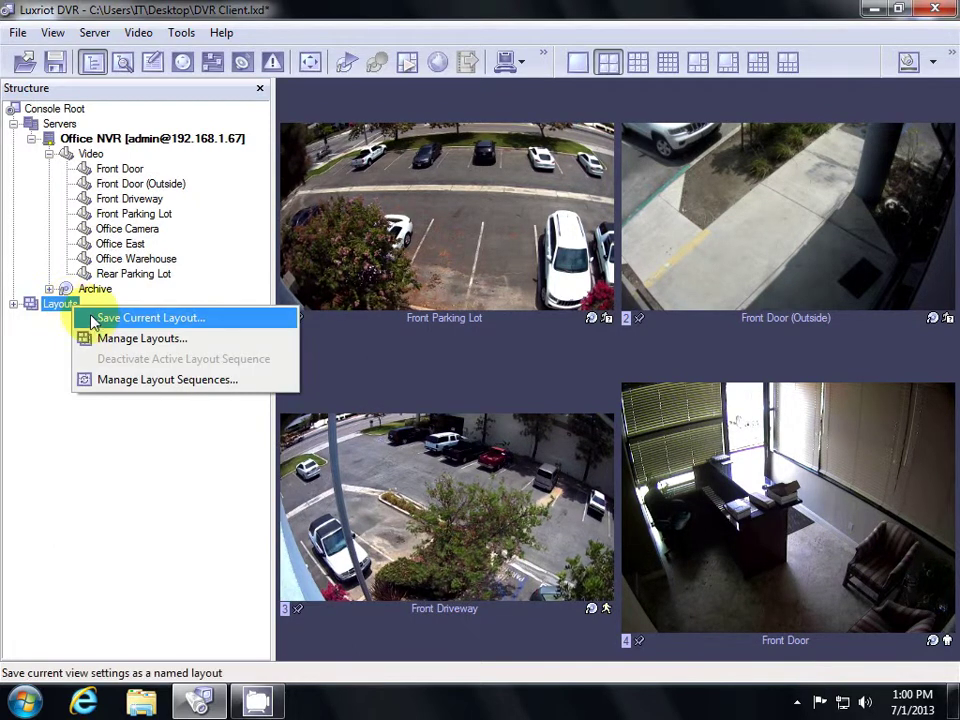
click(96, 318)
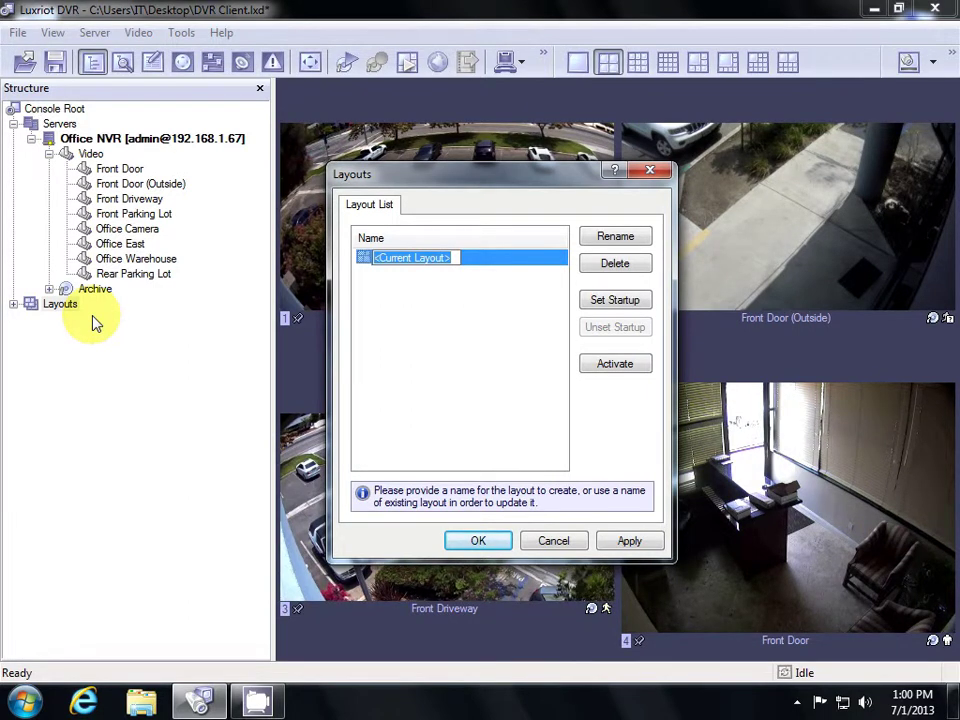
text(4 View)
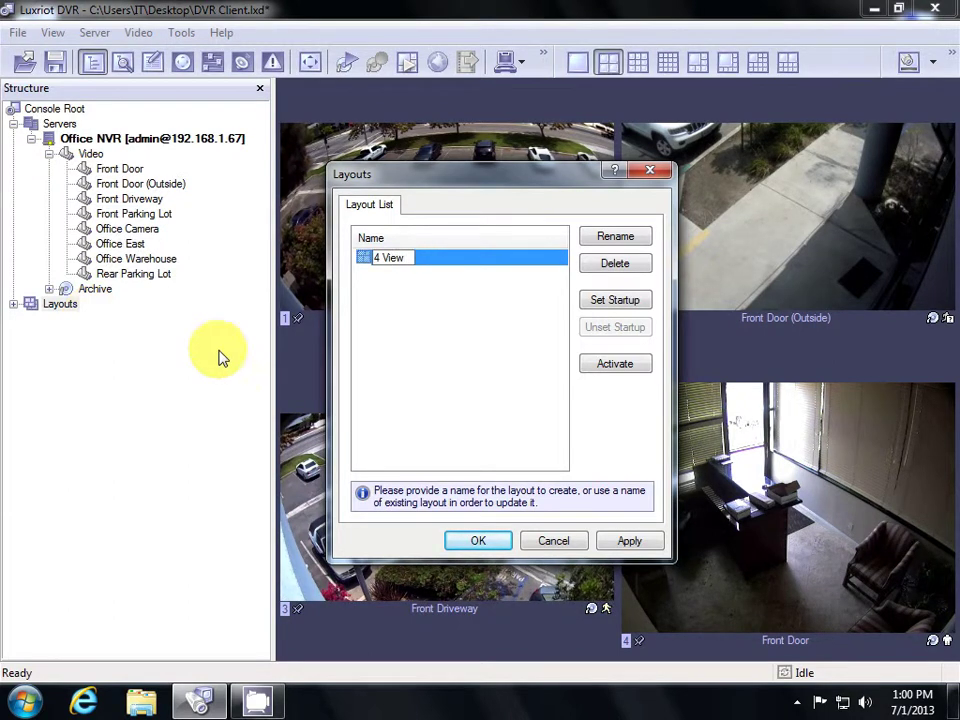
click(628, 541)
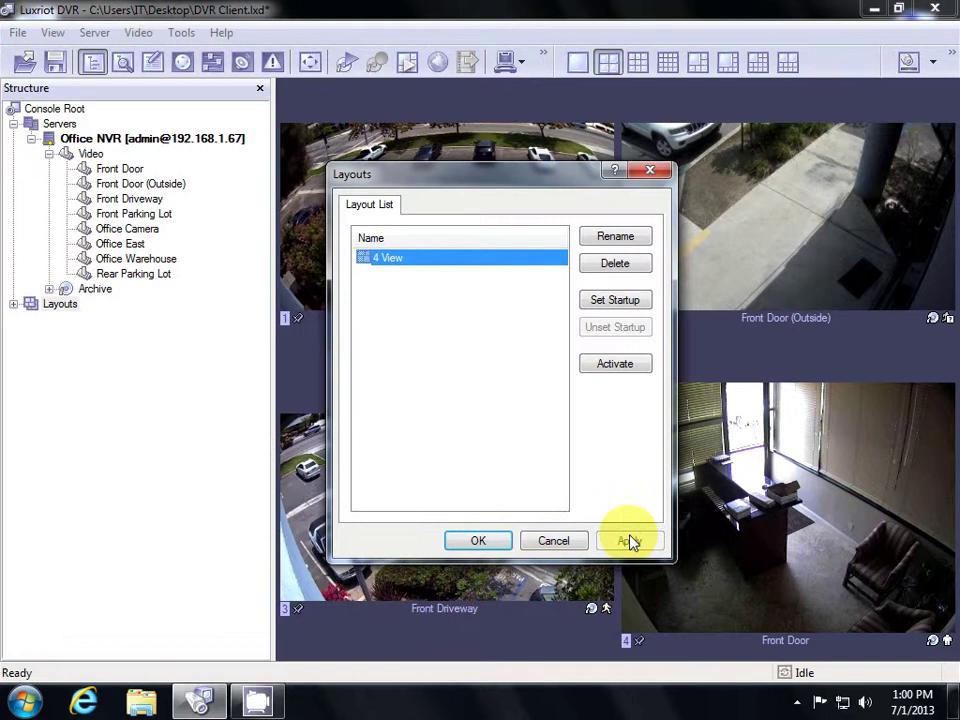
click(493, 540)
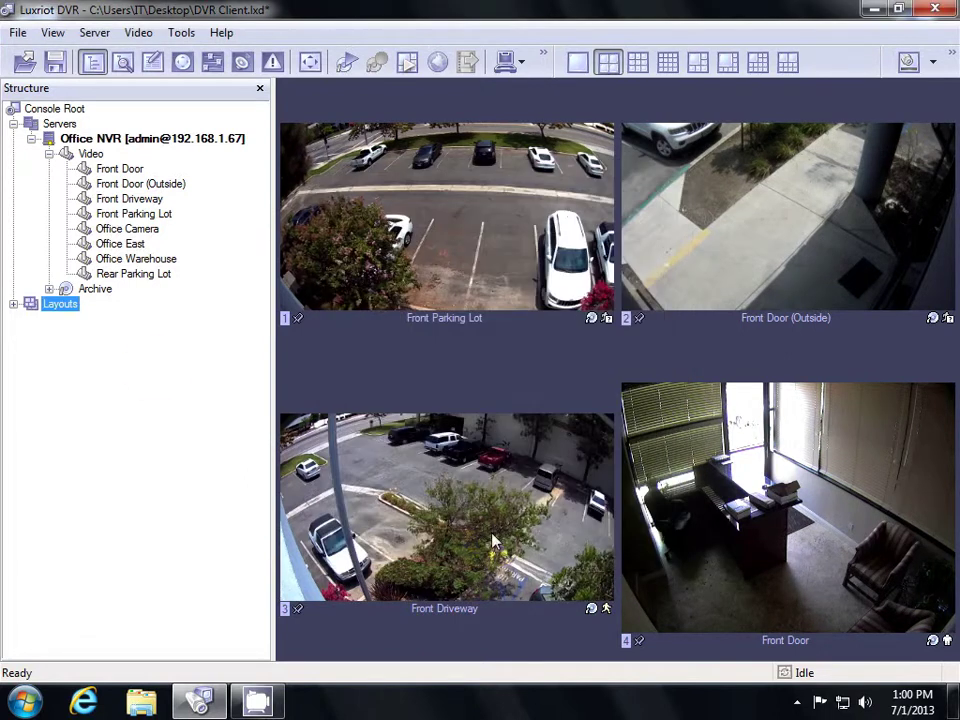
Expand Layouts, select 4 View, and switch to the single-screen layout.
click(14, 304)
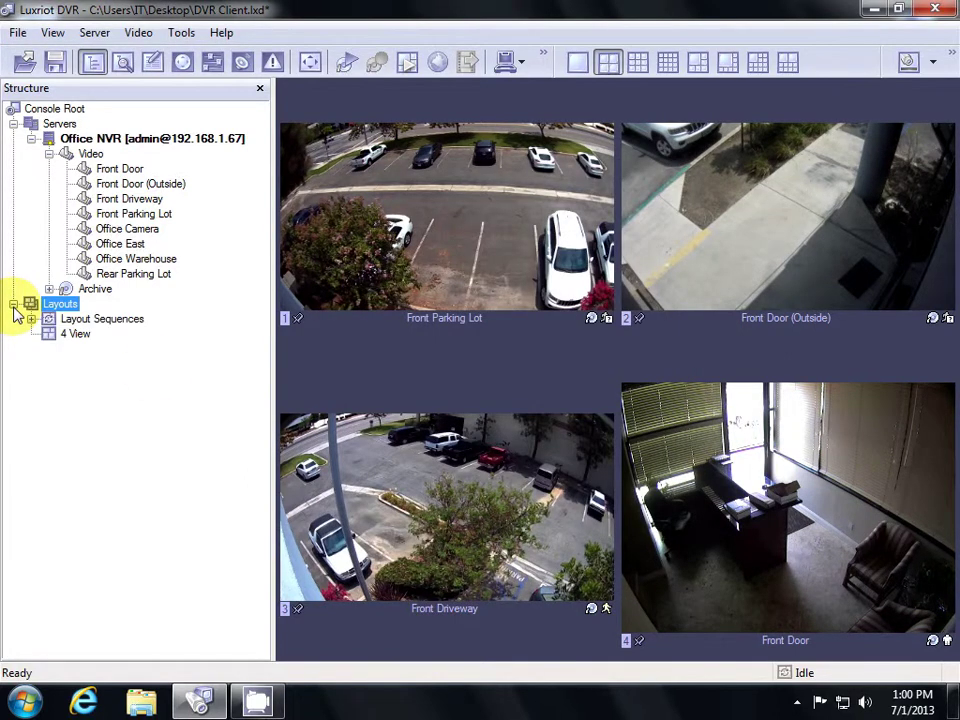
click(77, 336)
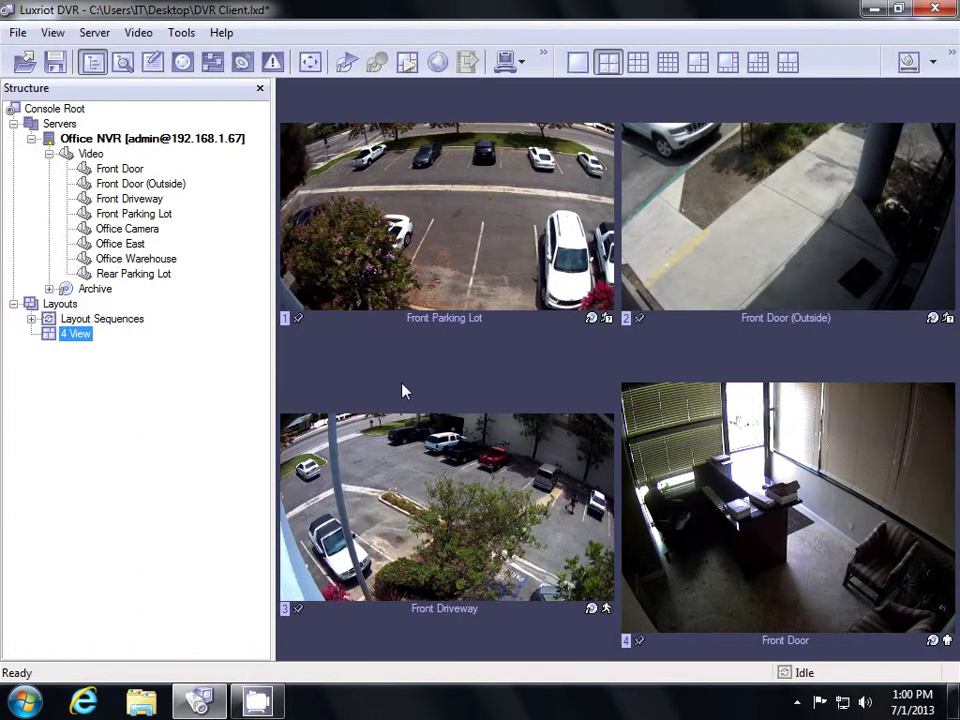
click(578, 63)
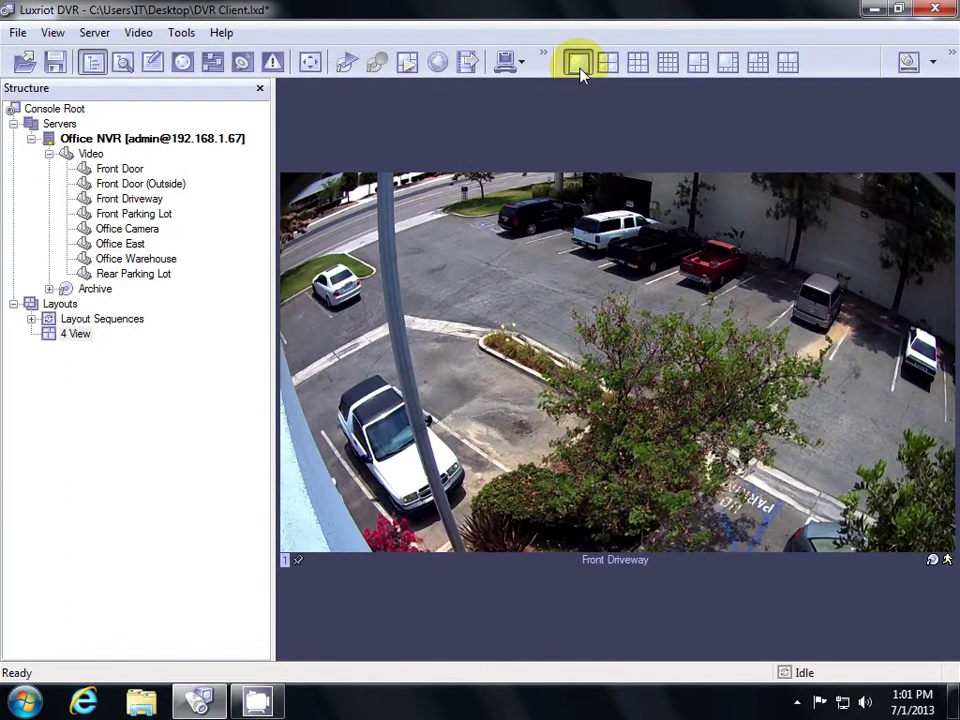
Save the single-camera view under Layouts as '1 View'.
click(57, 305)
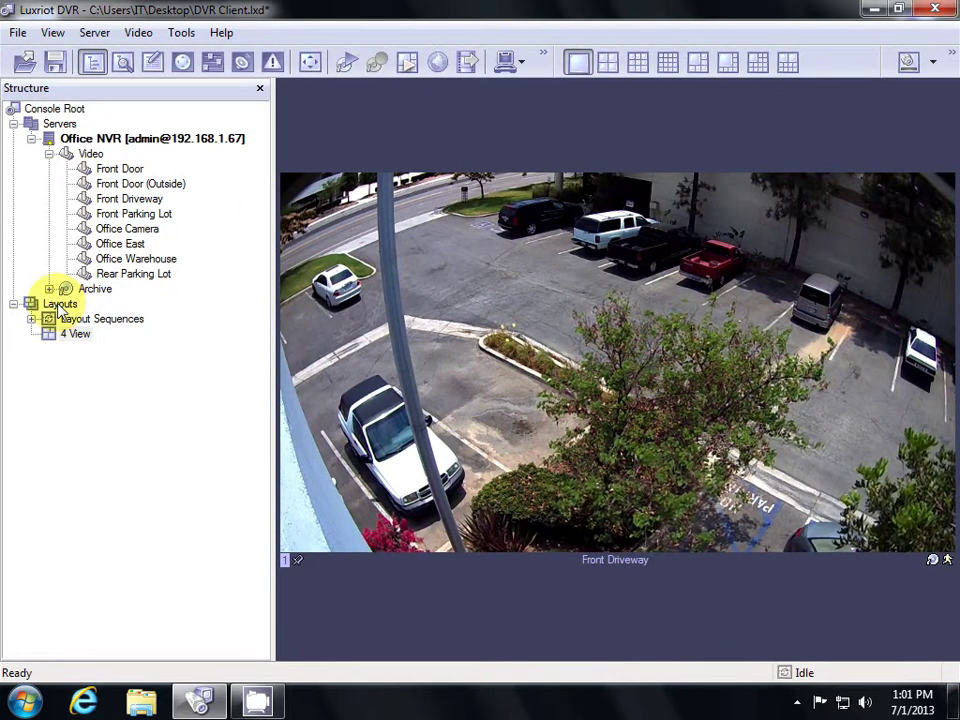
right_click(57, 307)
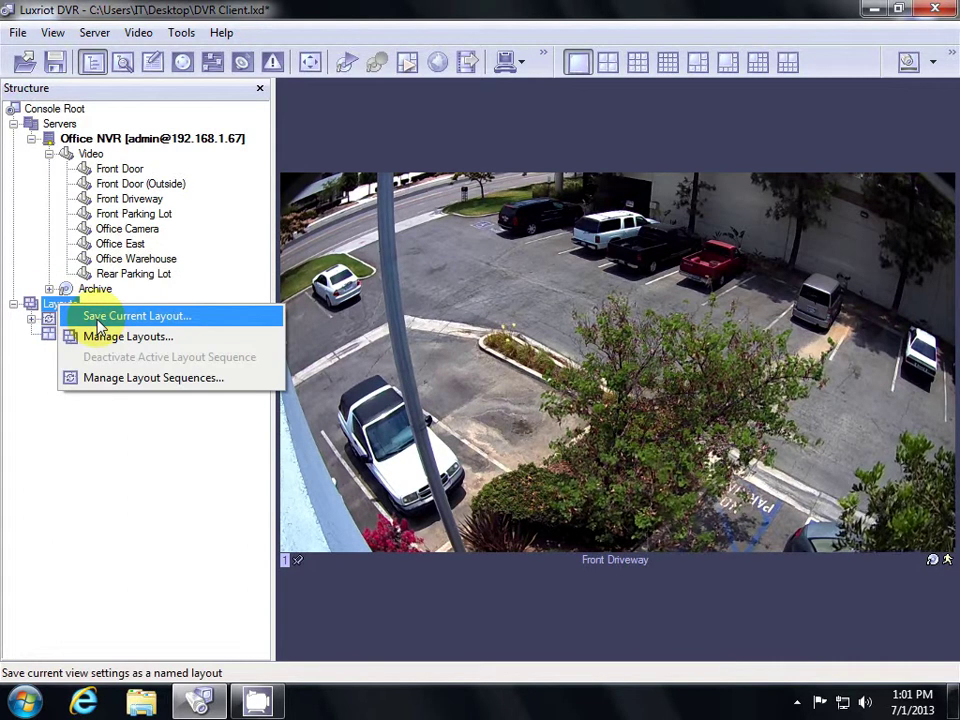
click(100, 318)
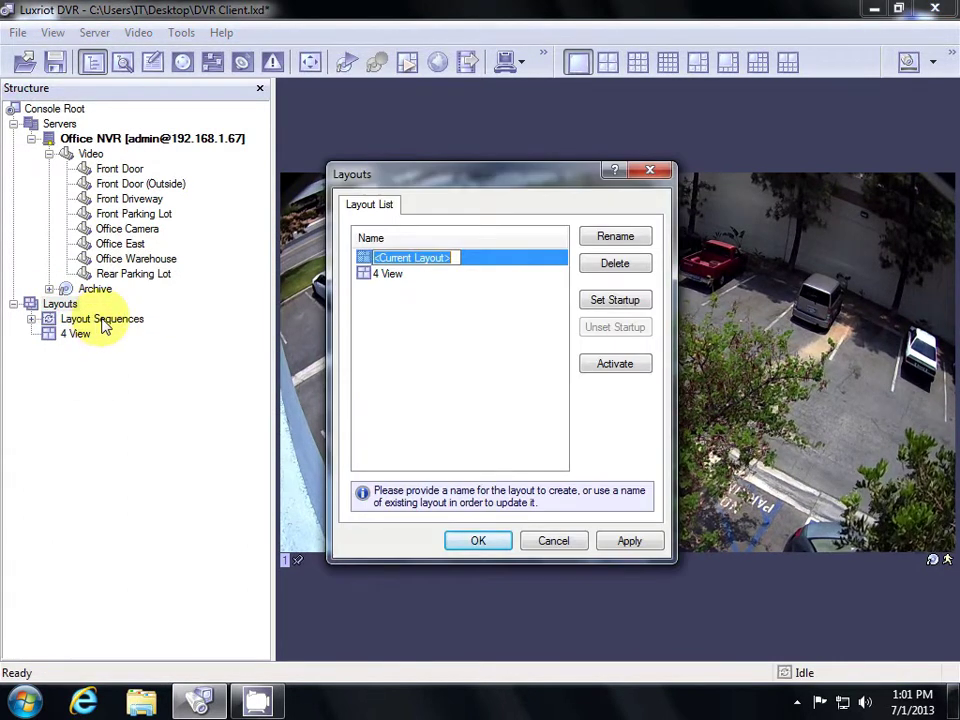
text(1 View)
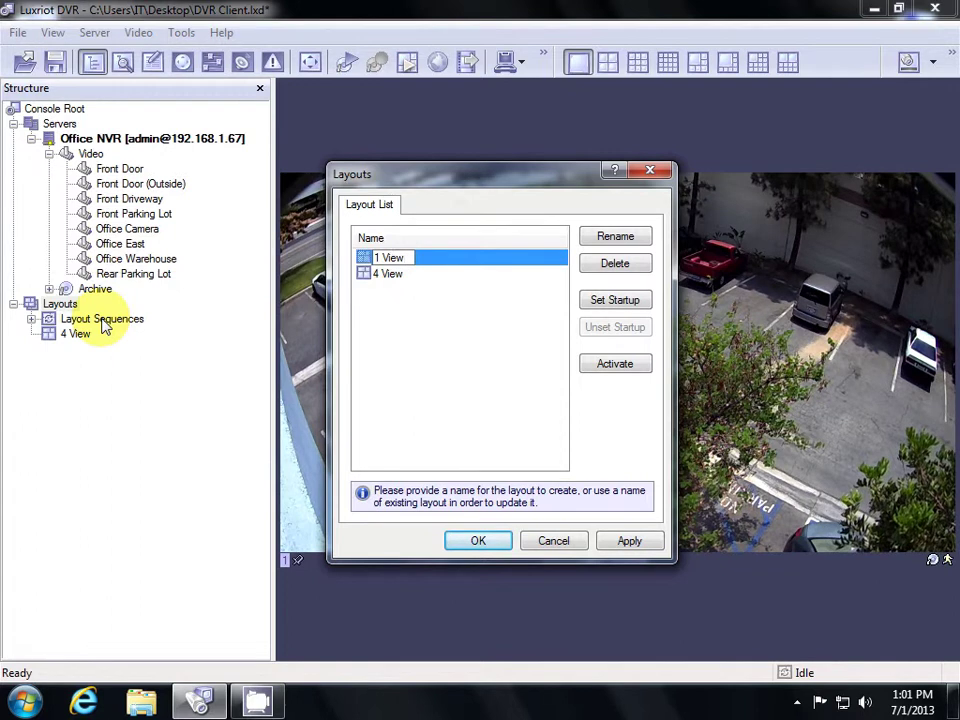
click(629, 541)
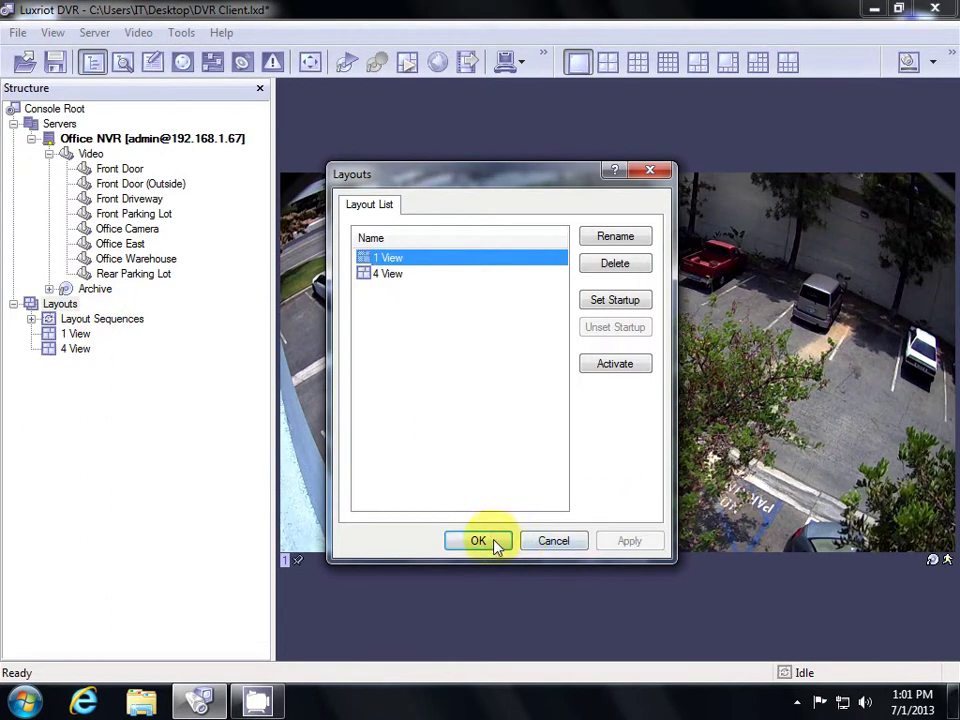
click(492, 541)
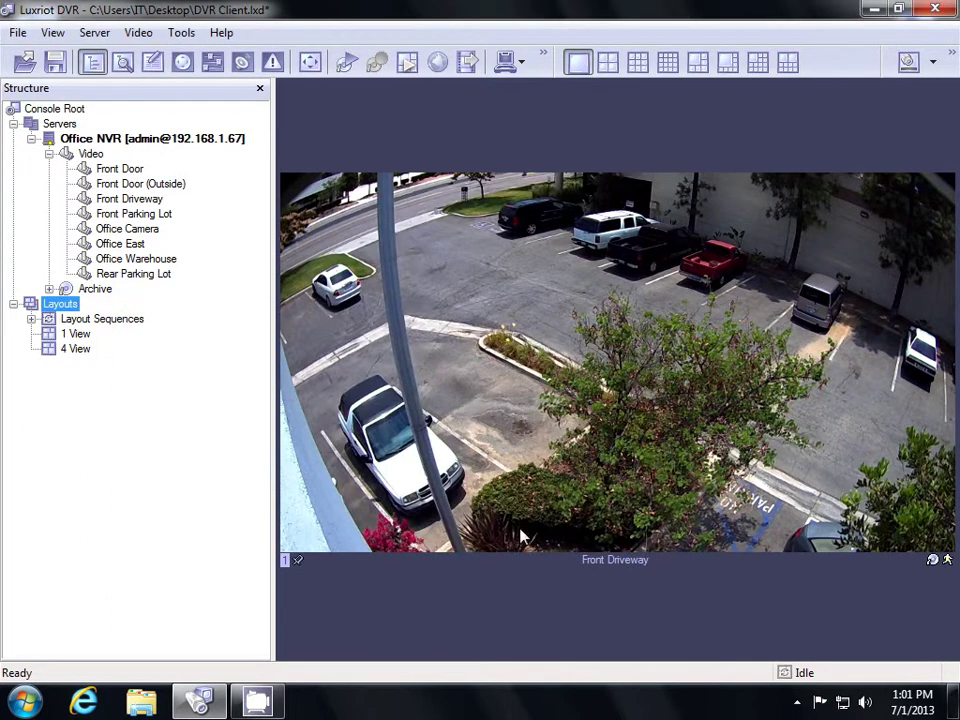
Load the 4 View layout, then 1 View, so Front Driveway fills the screen.
double_click(78, 349)
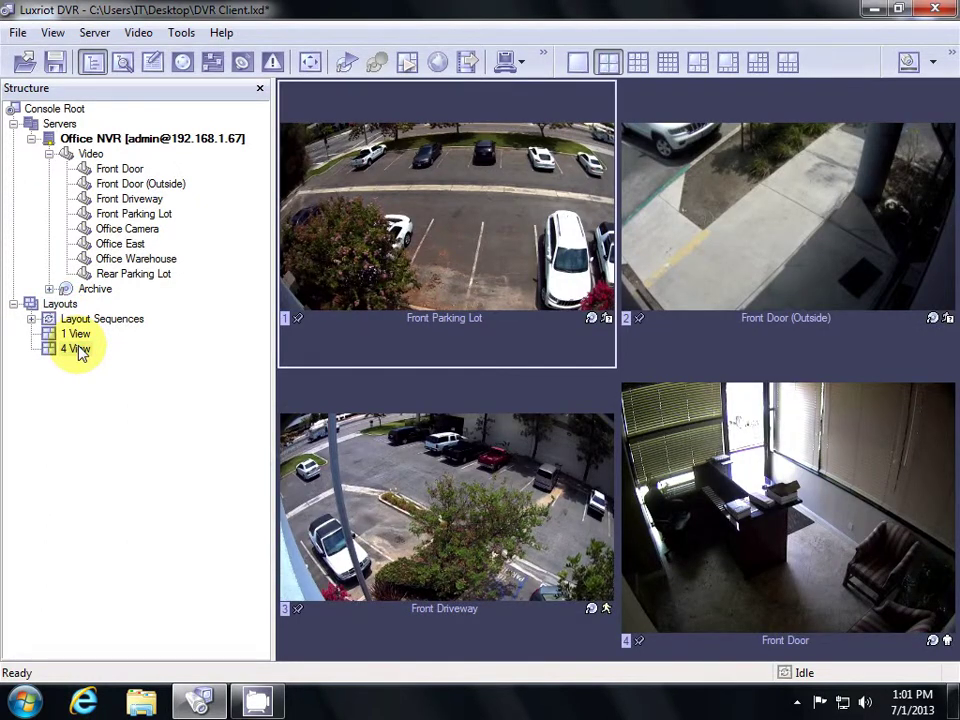
double_click(77, 335)
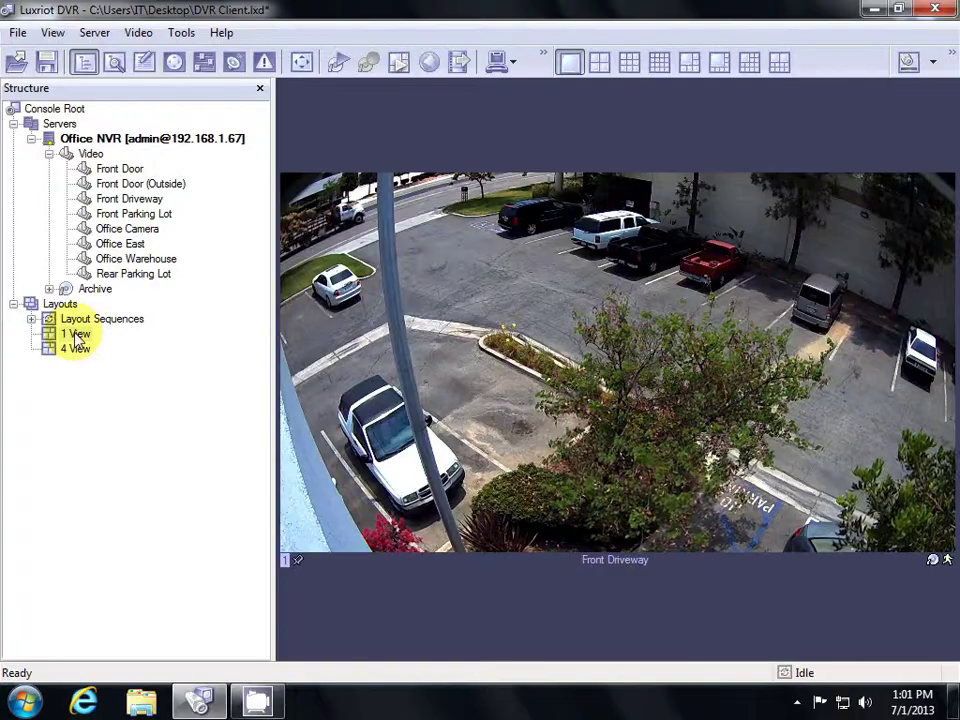
click(259, 90)
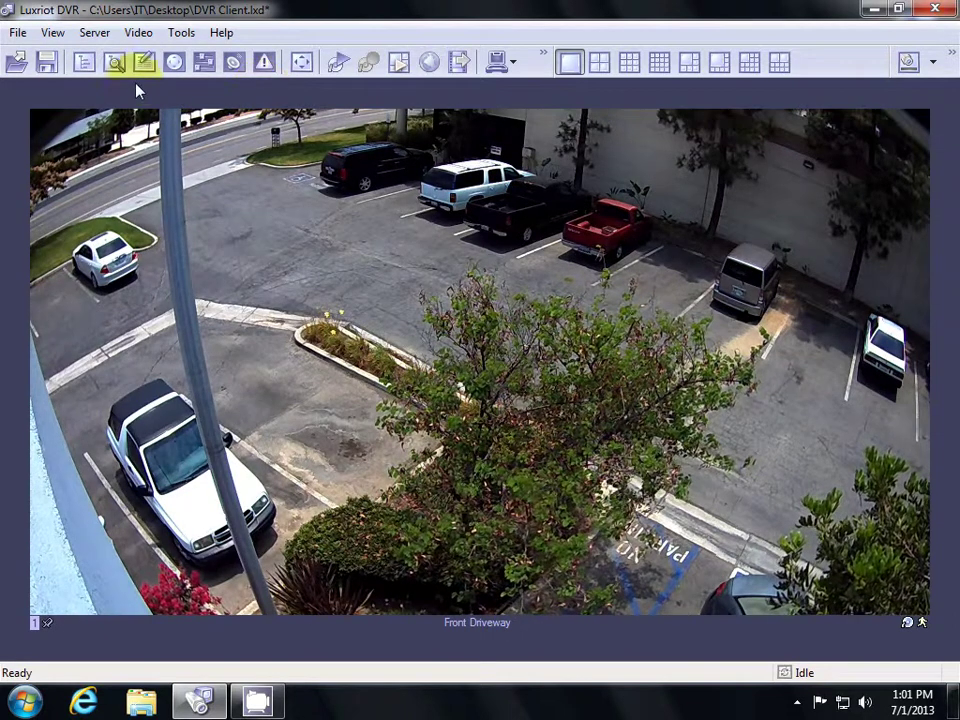
click(85, 64)
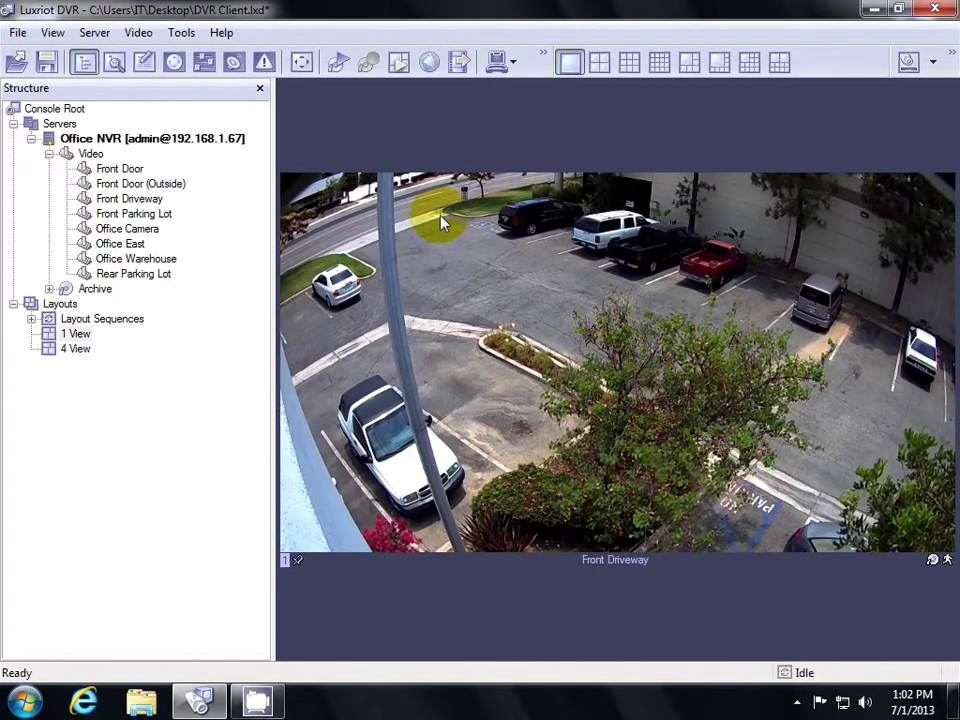
right_click(442, 219)
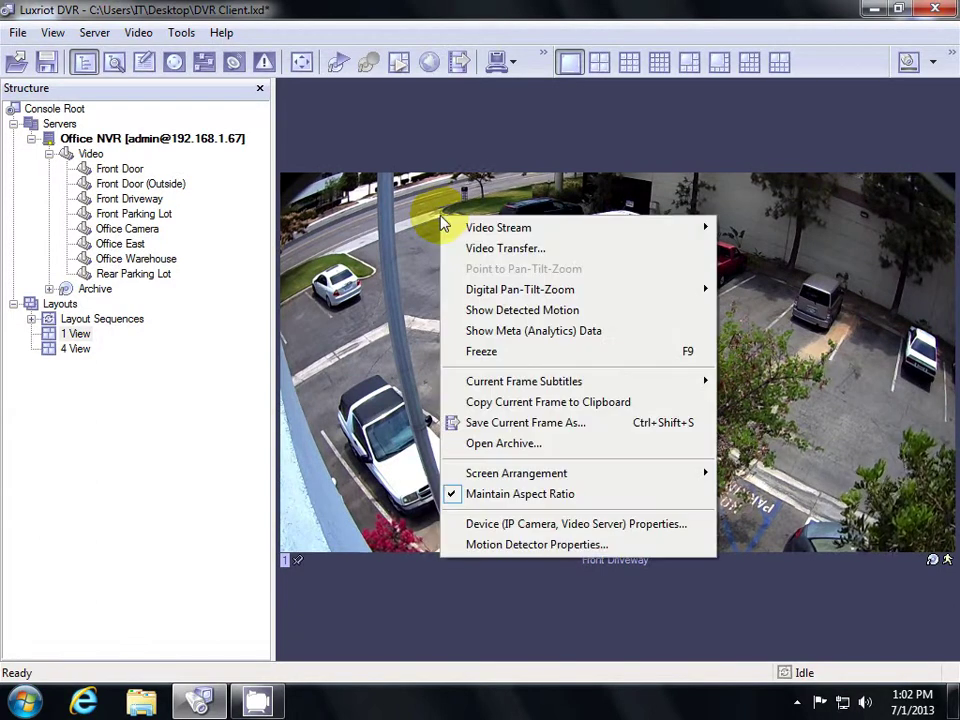
click(556, 494)
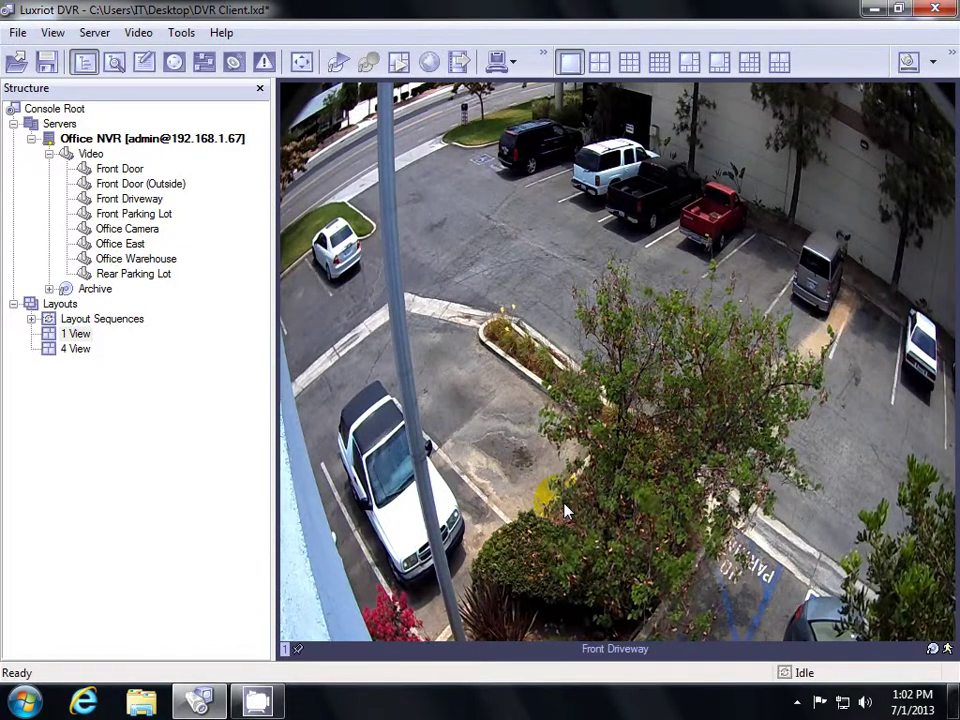
right_click(563, 161)
click(605, 444)
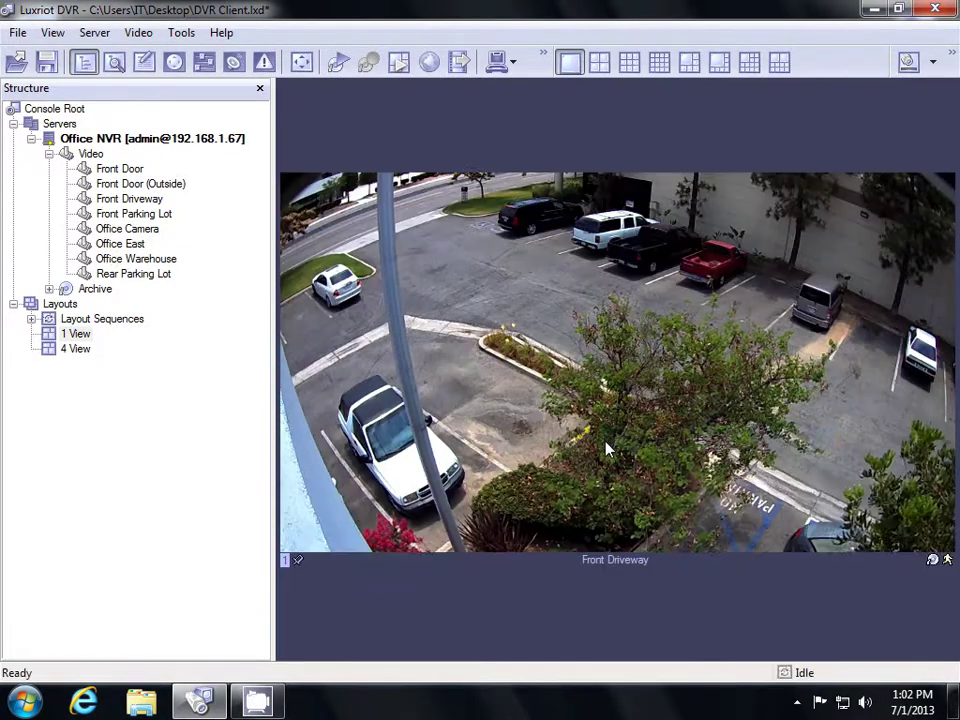